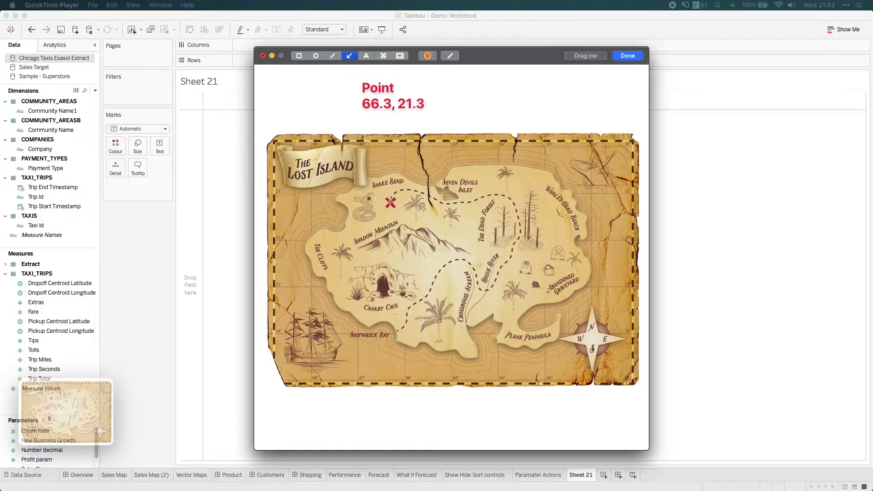
Step: Draw an arrow from the Point label to the red X at 66.3, 21.3 near Snake Bend
drag(381, 124, 388, 193)
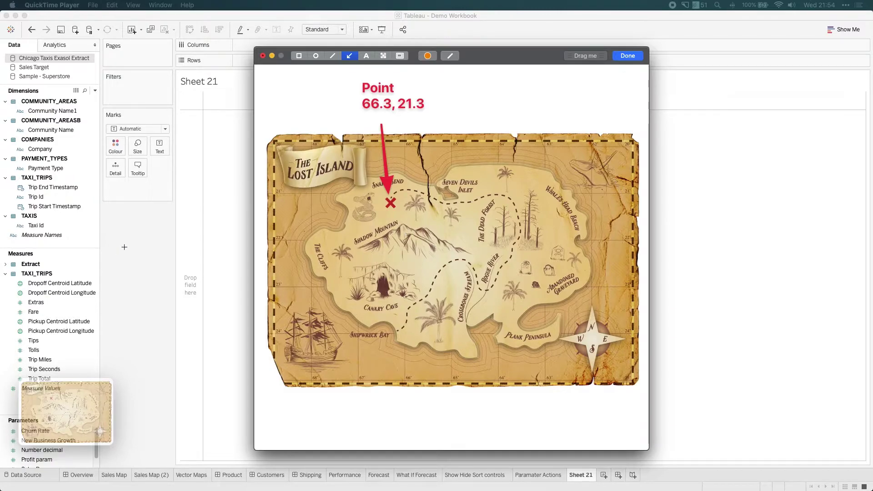
Step: Close the annotation and show Number of Records broken down by Company on Sheet 21
click(203, 19)
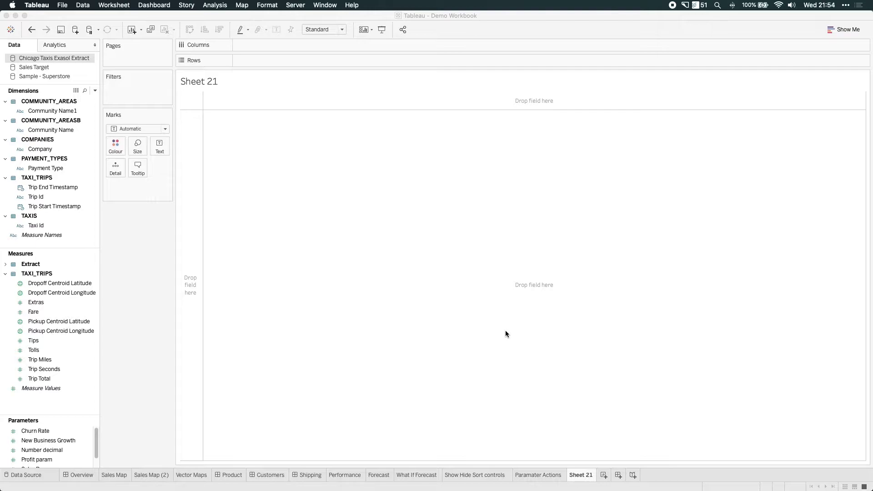
click(95, 236)
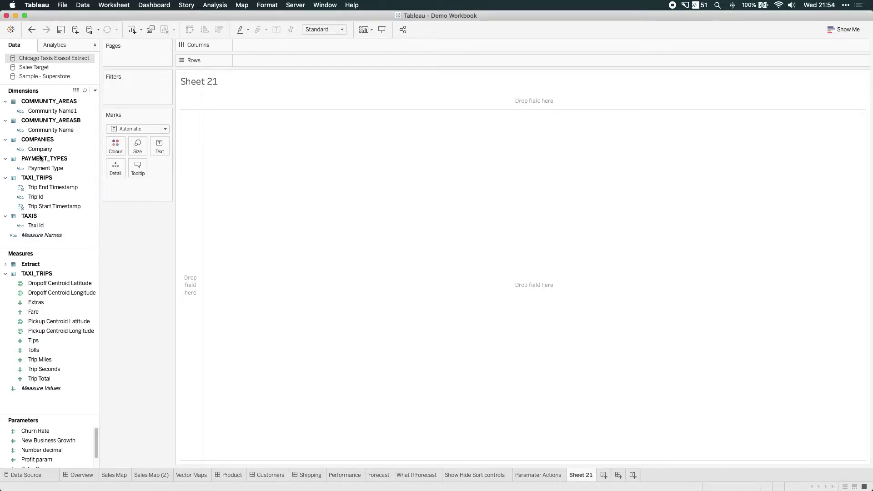
click(6, 266)
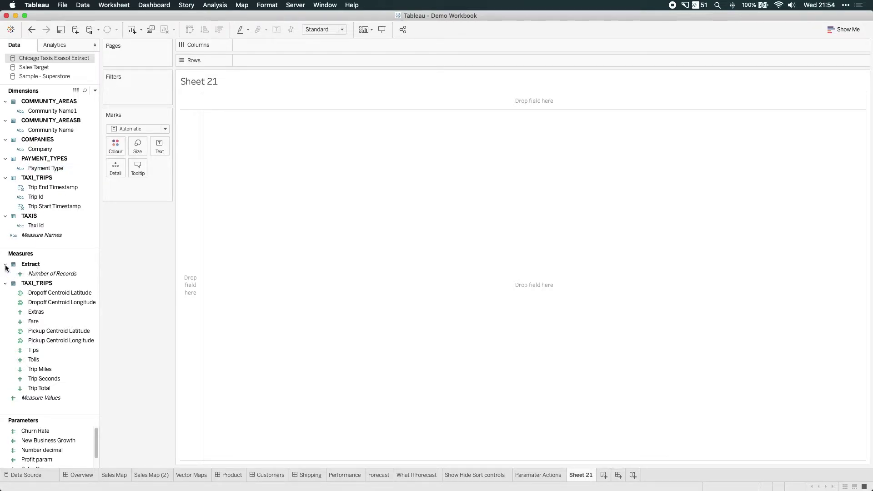
drag(54, 274, 165, 148)
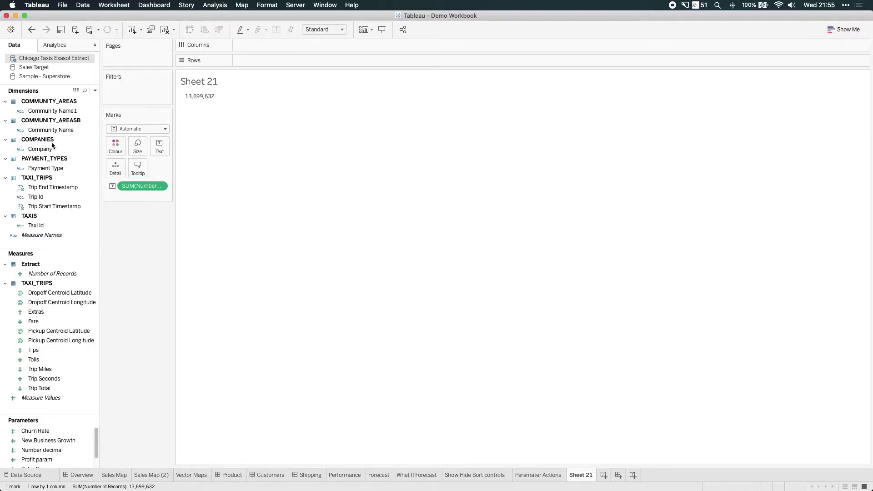
drag(46, 149, 244, 63)
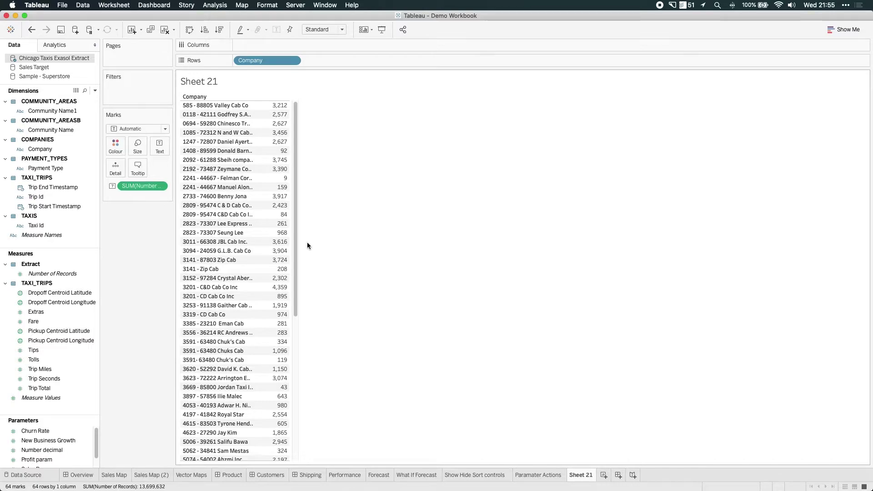
Step: Keep only company 1408 (92 records), then remove Company and the record count from the view
click(242, 153)
click(268, 165)
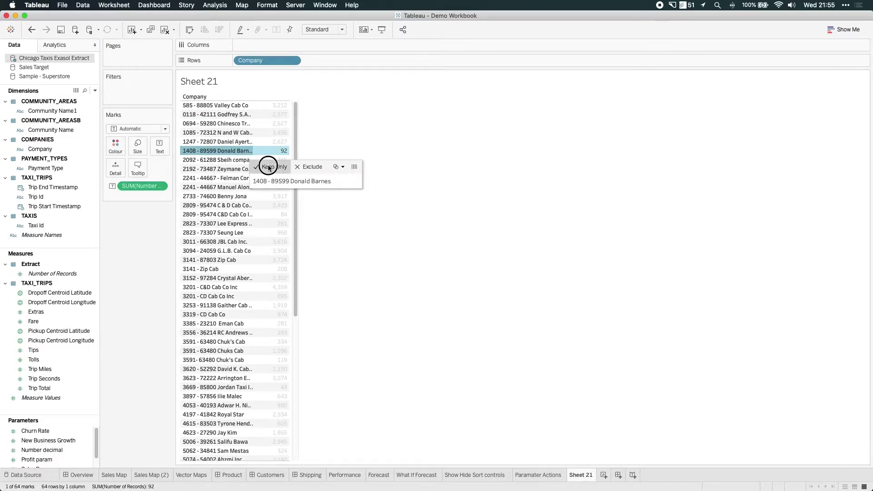
click(368, 179)
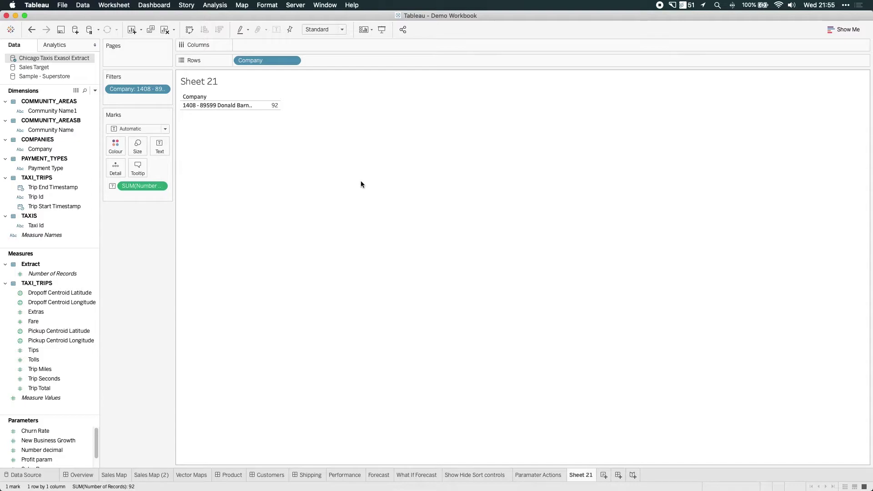
drag(266, 60, 143, 264)
drag(146, 188, 152, 275)
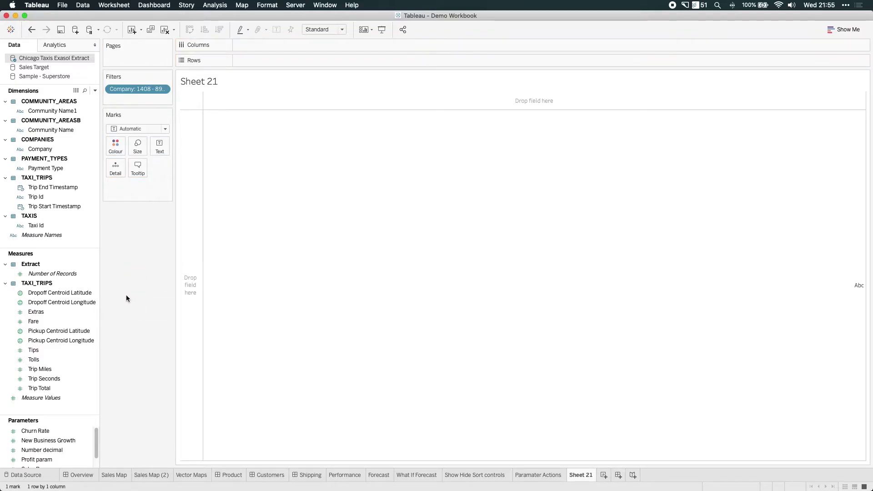
Step: Map Dropoff Centroid Latitude and Longitude as one dot, then take the pills back off the shelves
click(70, 295)
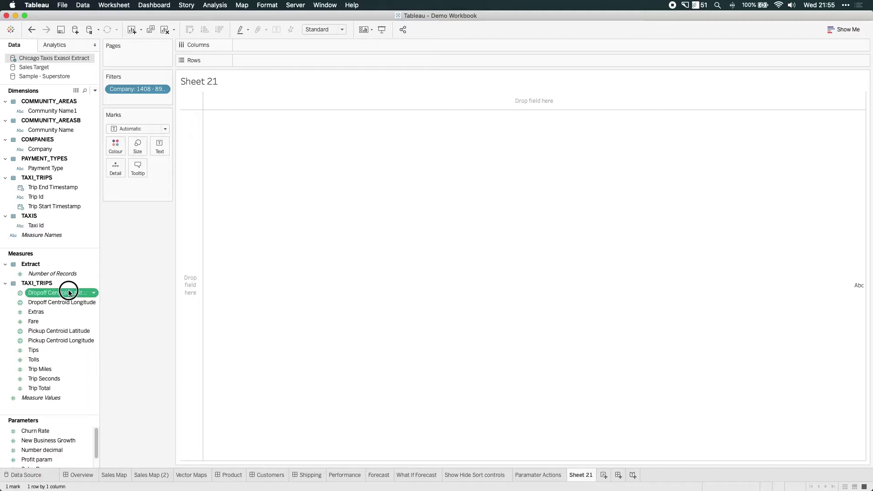
double_click(69, 293)
double_click(69, 302)
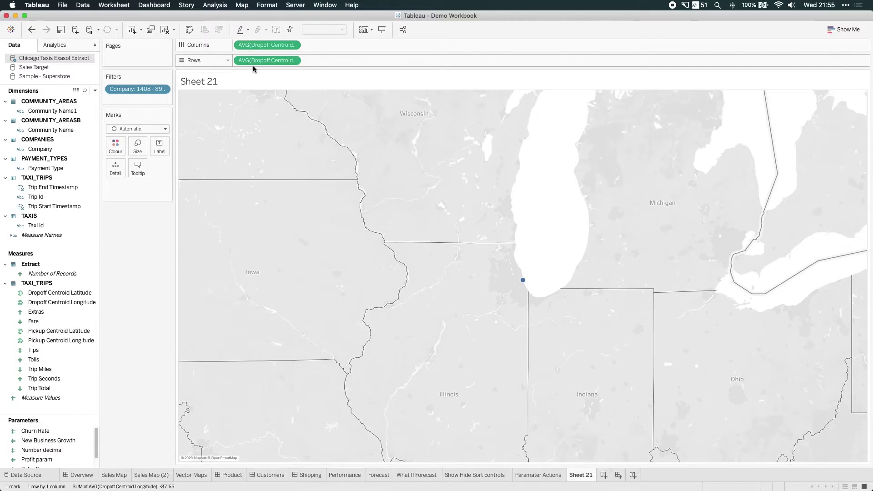
drag(253, 69, 146, 265)
Step: Create a new calculated field and insert the MAKEPOINT function into its formula
right_click(76, 408)
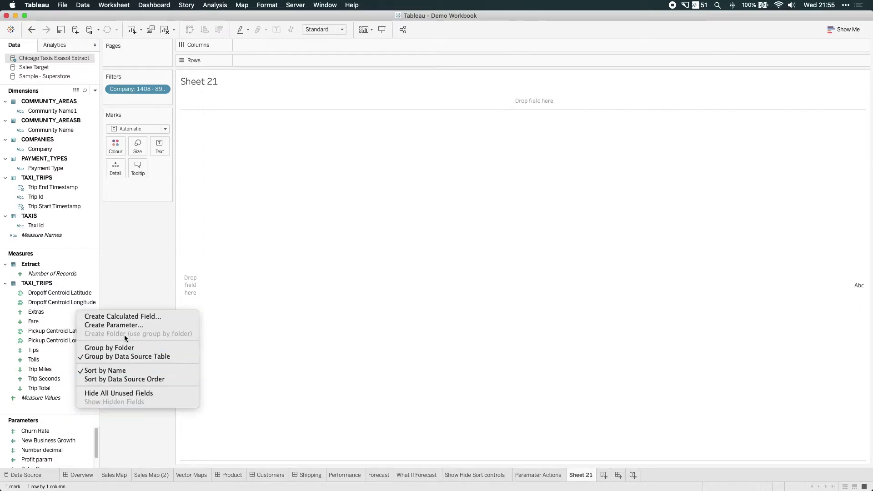
click(123, 316)
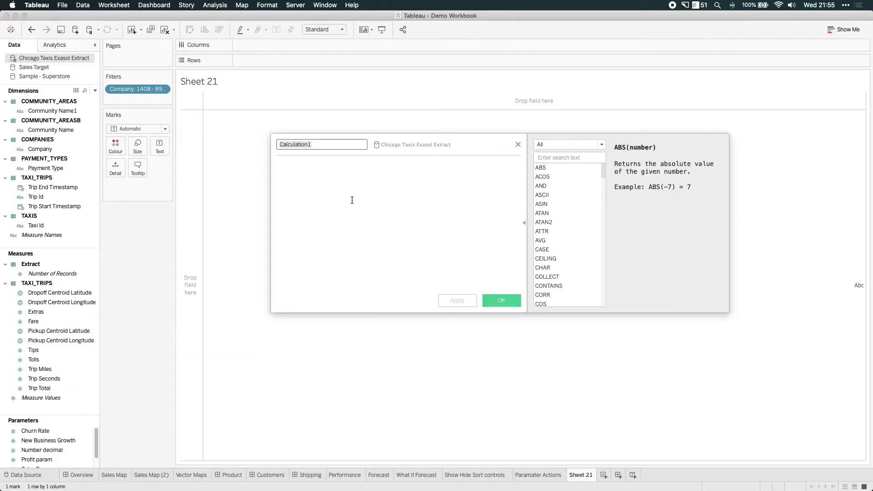
click(352, 200)
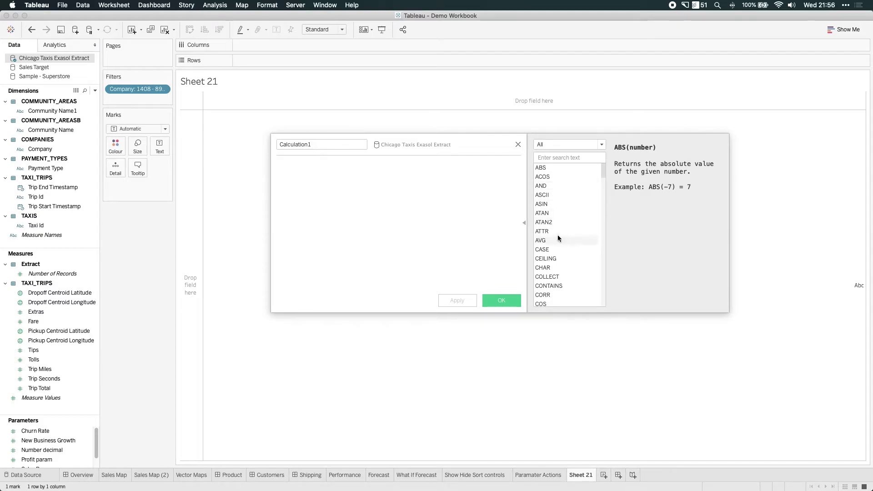
click(524, 226)
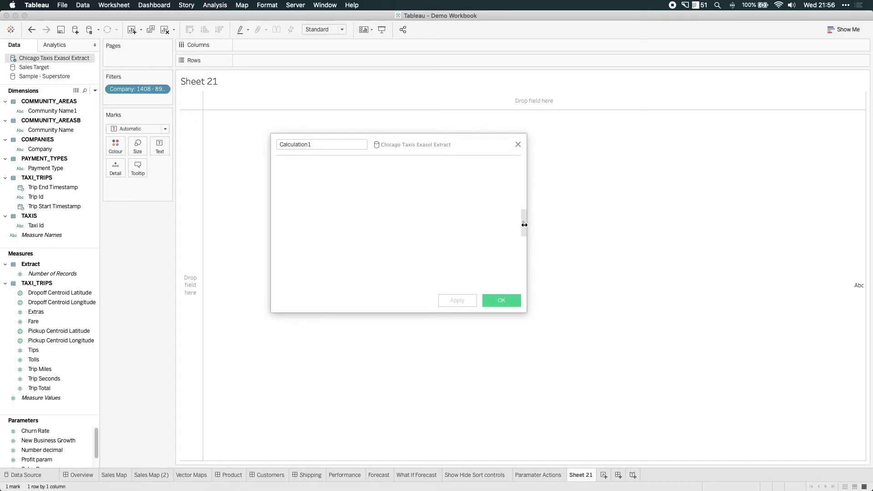
click(524, 225)
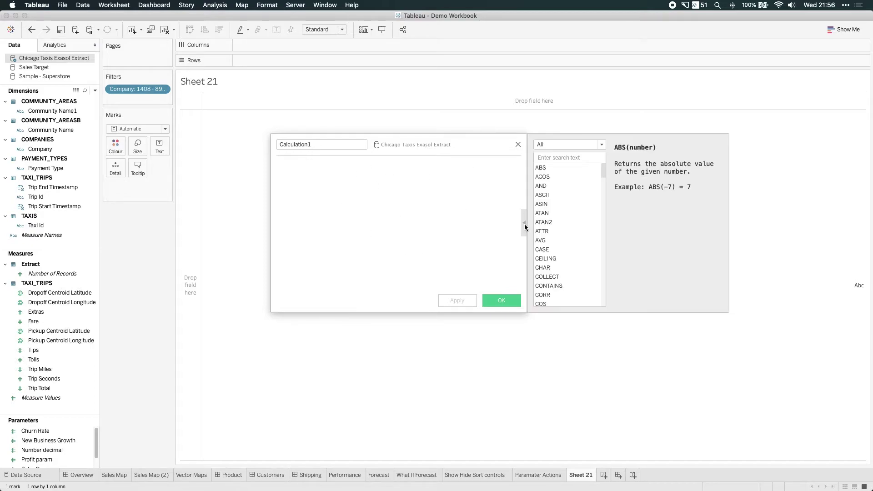
click(579, 158)
text(mak)
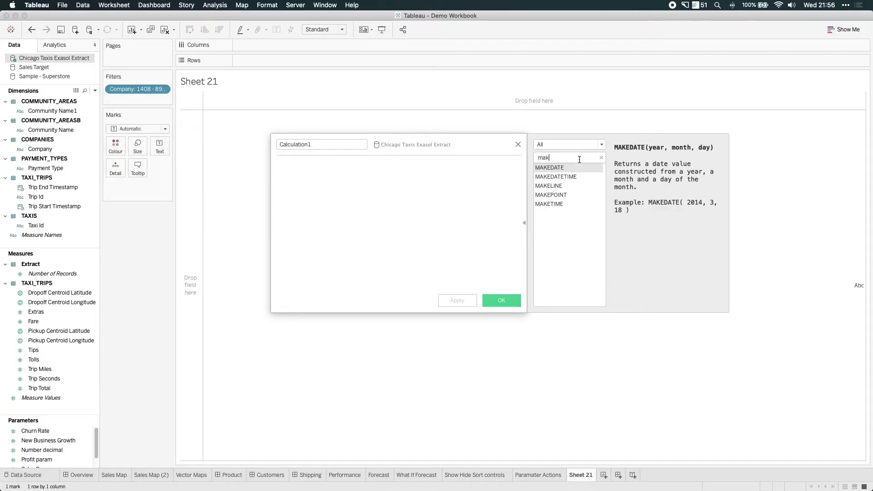
text(epoint)
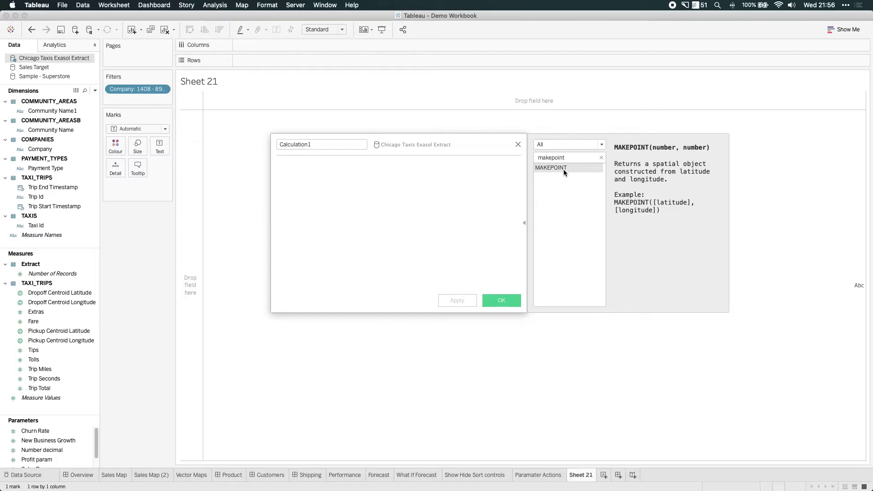
double_click(559, 167)
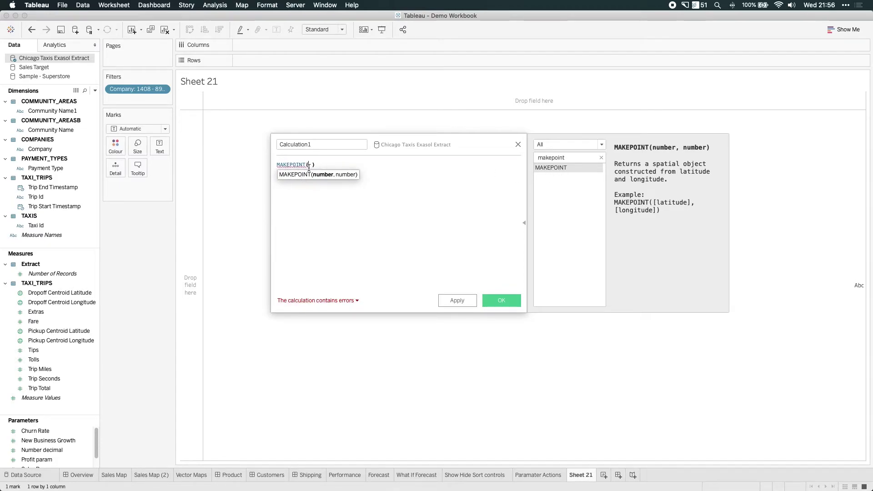
scroll(309, 167, up, 5)
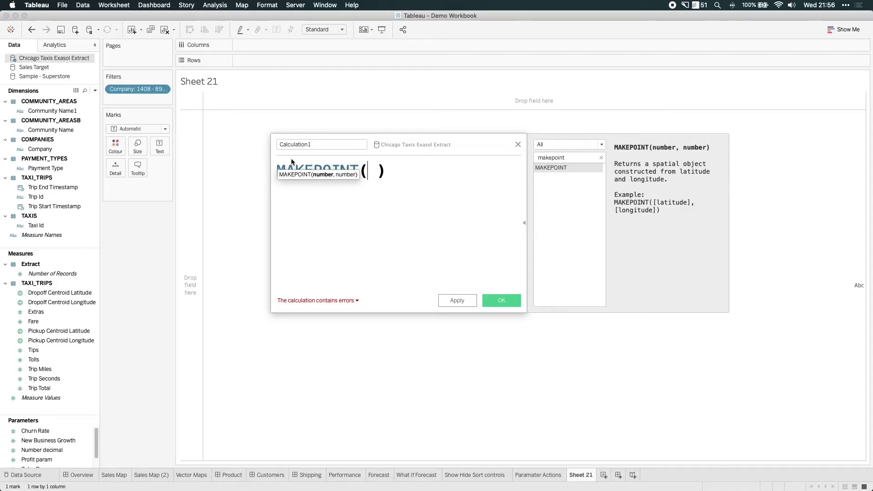
key(Right)
key(Right)
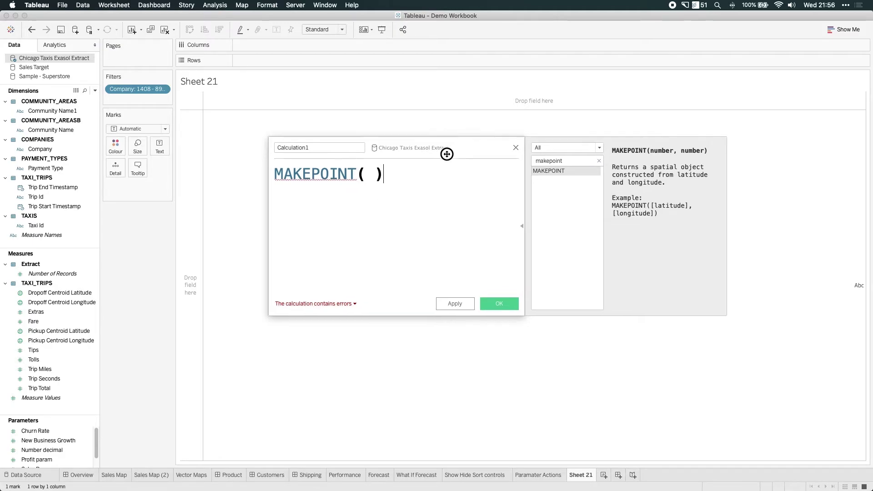
Step: Fill MAKEPOINT with Dropoff Centroid Latitude and Dropoff Centroid Longitude and save it as Calculation1
drag(455, 145, 435, 197)
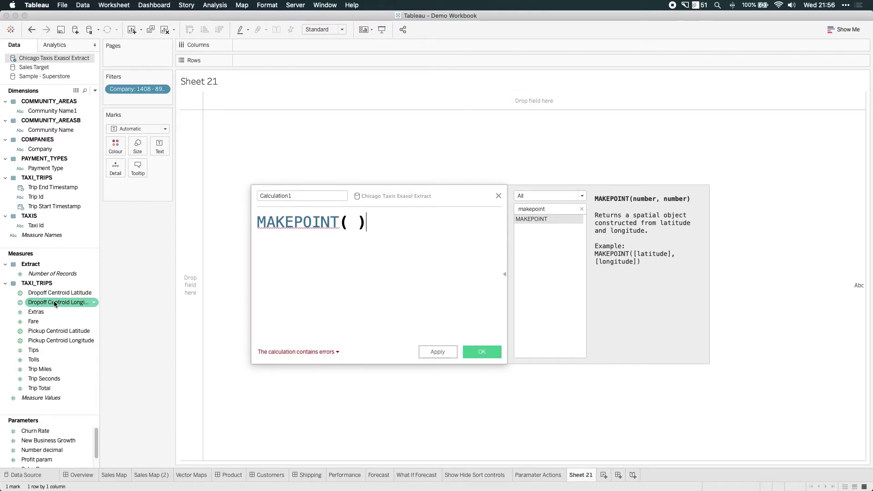
drag(54, 293, 347, 230)
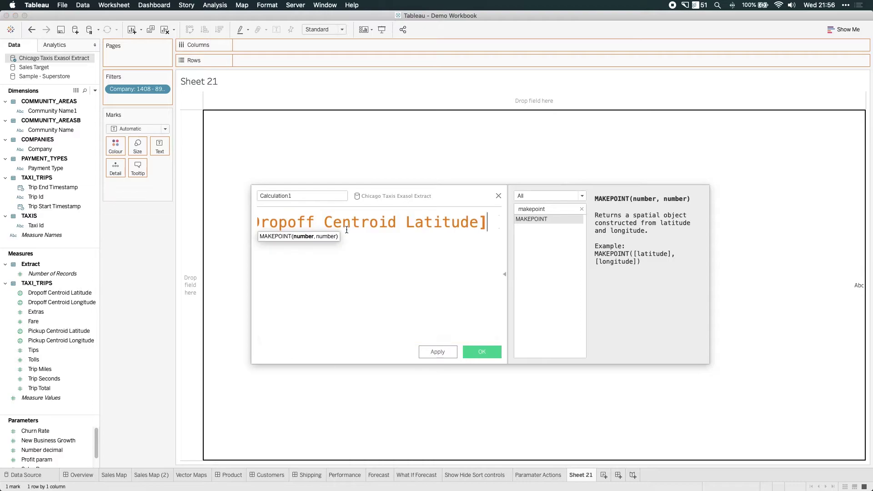
text(,)
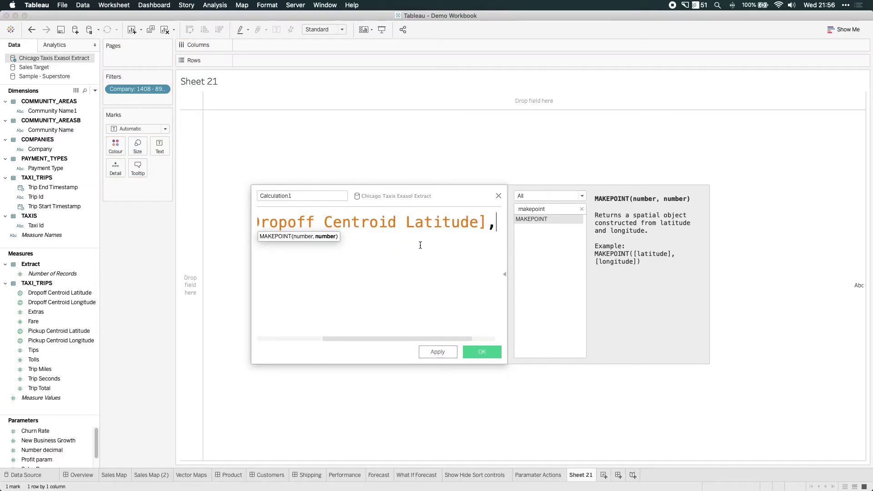
drag(61, 302, 492, 238)
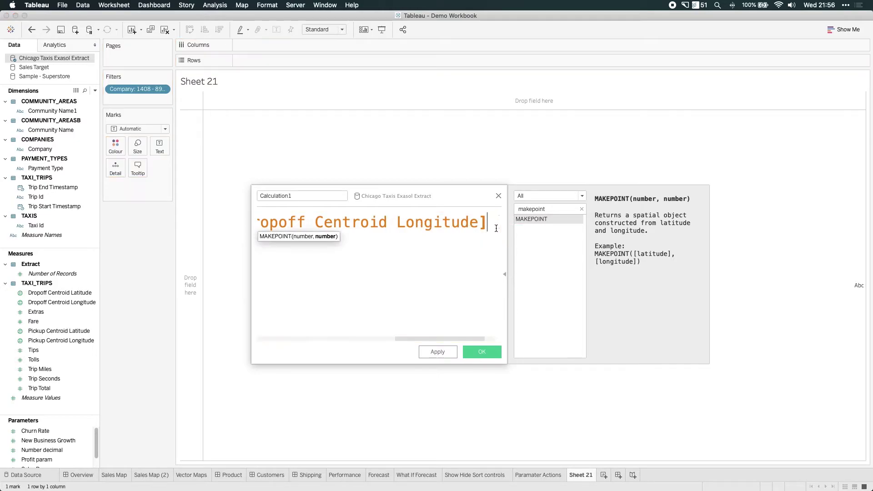
click(504, 268)
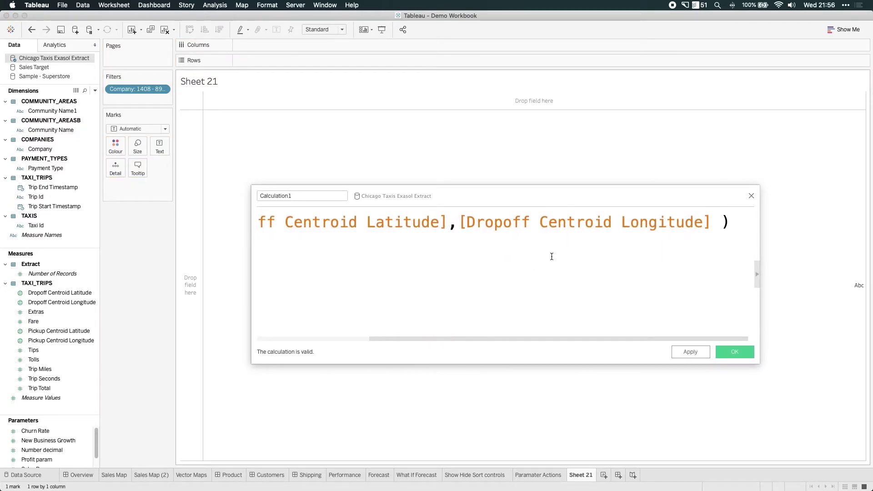
scroll(548, 255, down, 4)
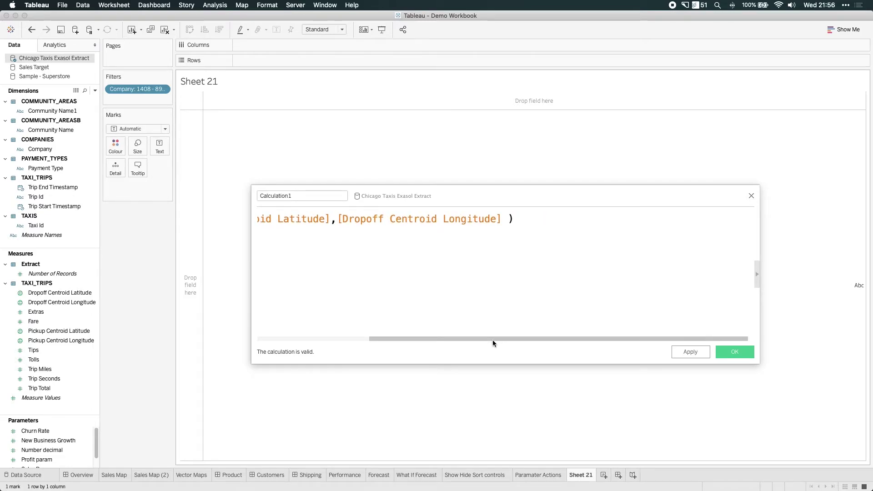
drag(493, 340, 347, 335)
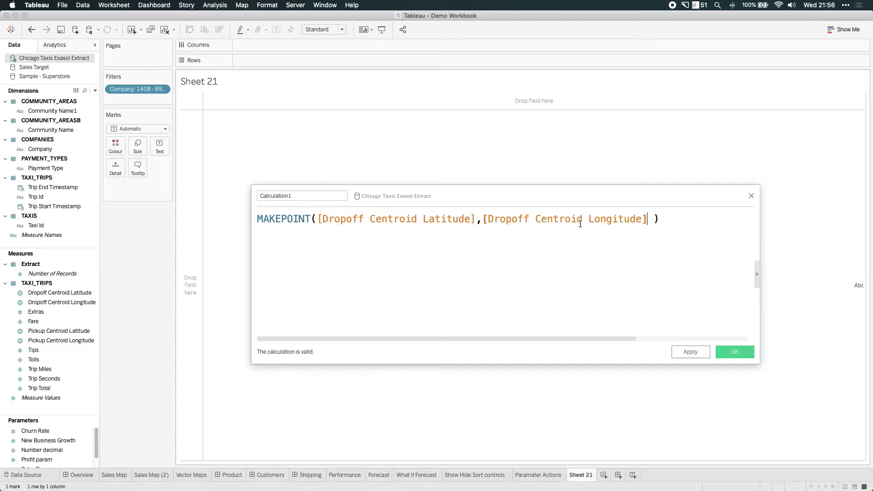
click(746, 354)
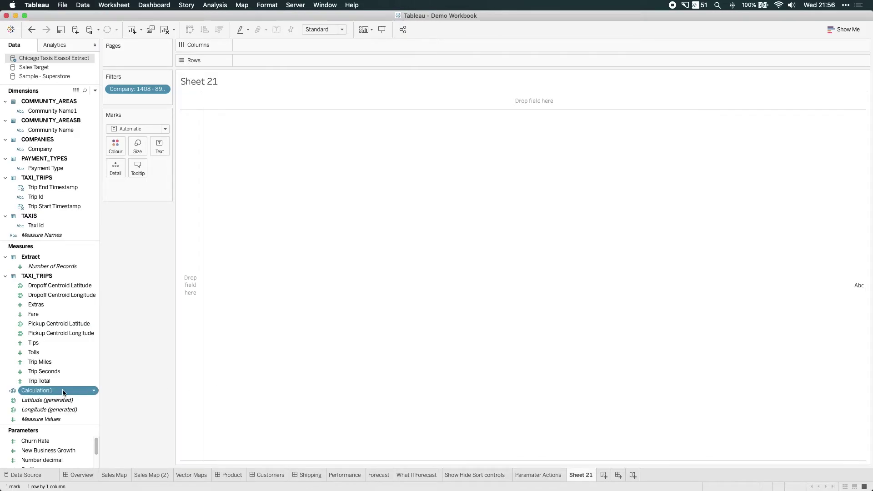
Step: Rename Calculation1 to 'Drop off point' and drop it on Sheet 21 to map the drop-offs
right_click(39, 392)
click(78, 293)
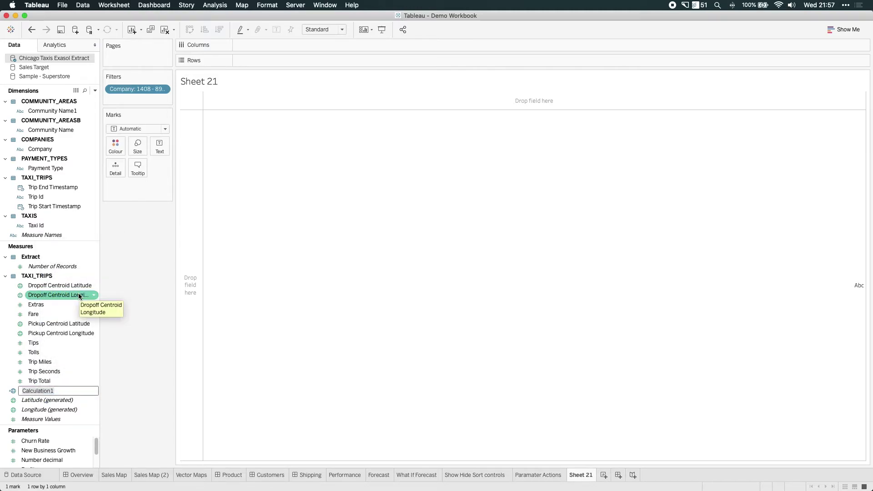
text(Drop off point)
click(145, 375)
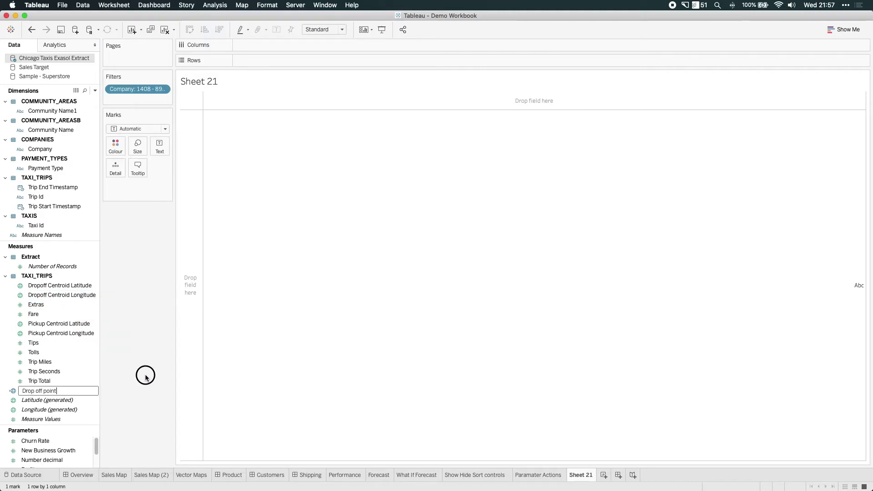
drag(50, 392, 415, 417)
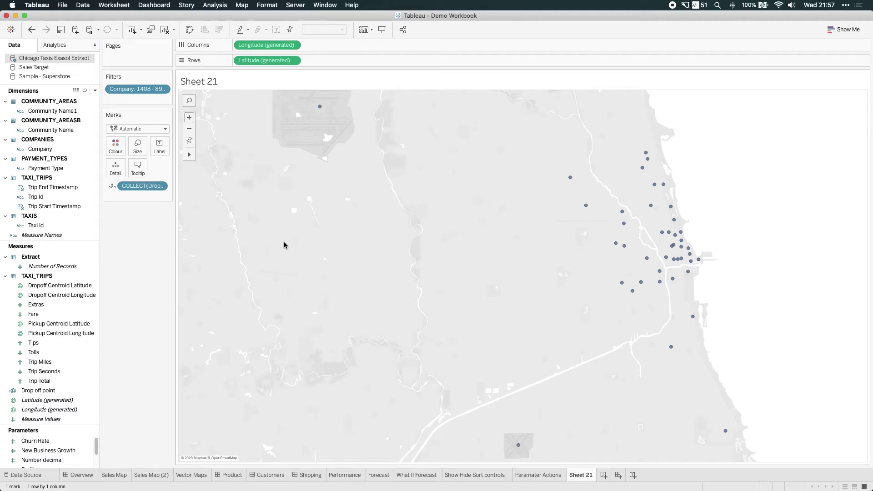
click(94, 381)
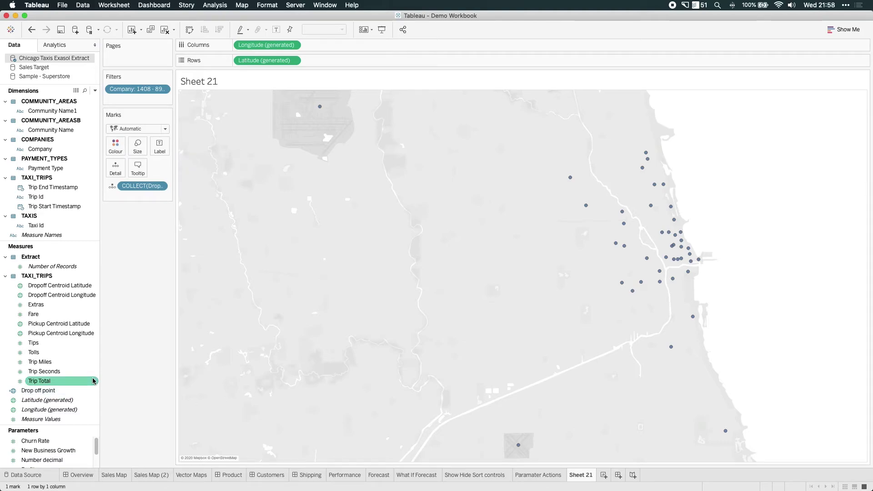
Step: Duplicate the Drop off point field and rename the copy to 'Pickup Point'
right_click(78, 389)
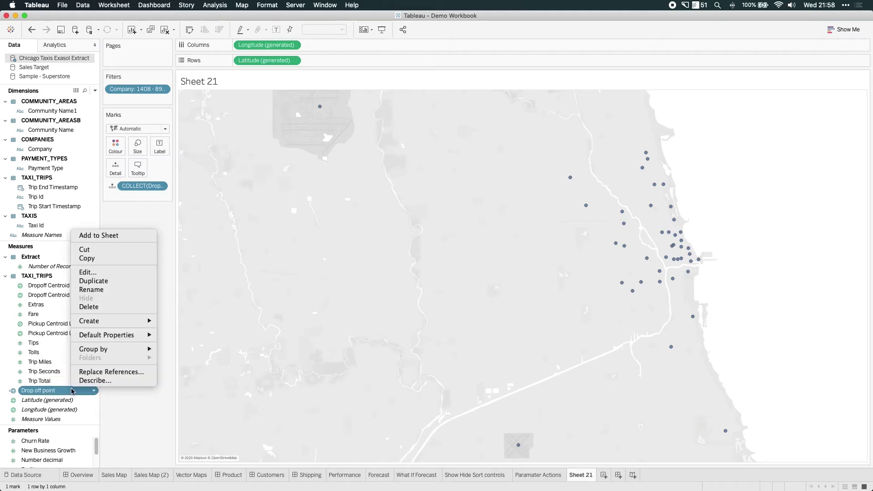
click(115, 281)
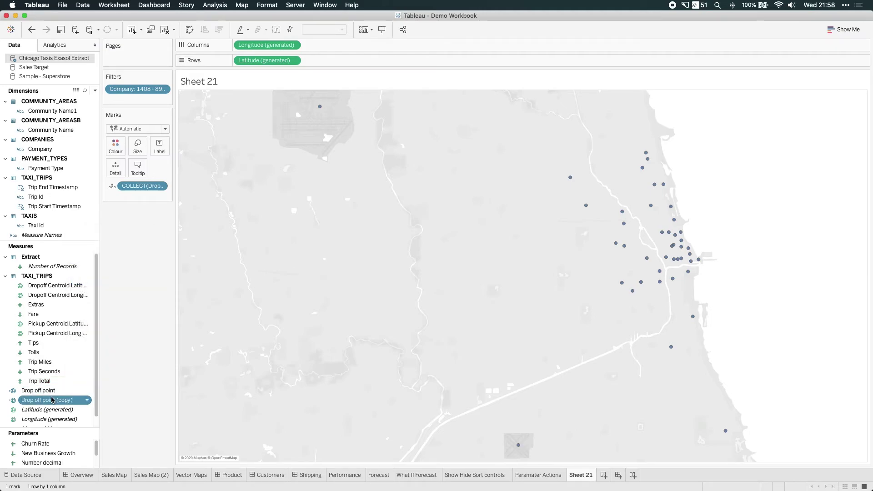
right_click(52, 400)
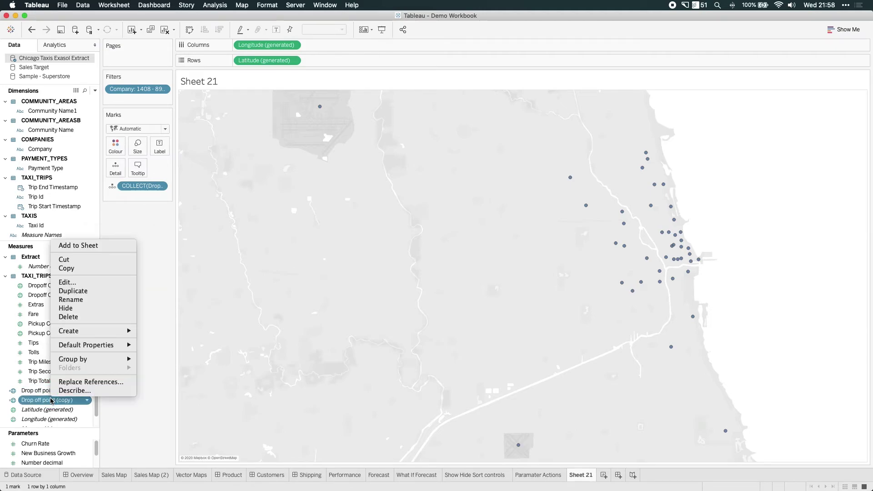
click(77, 282)
click(313, 196)
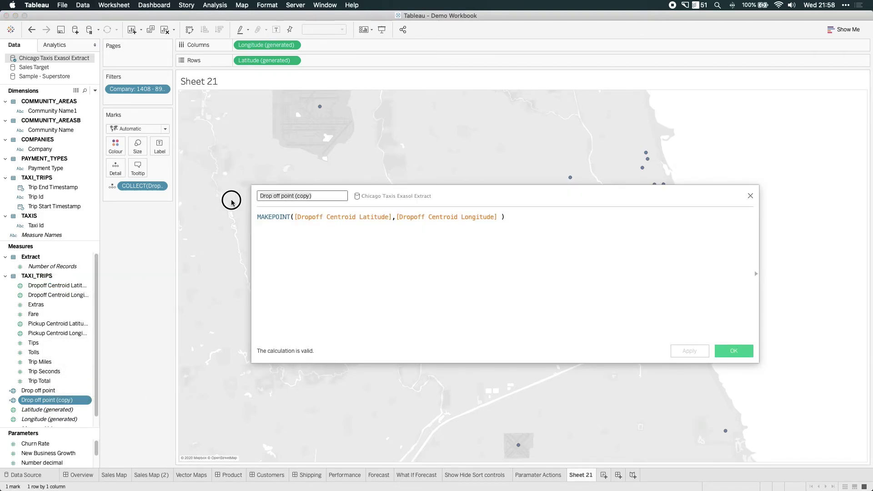
text(Pickup )
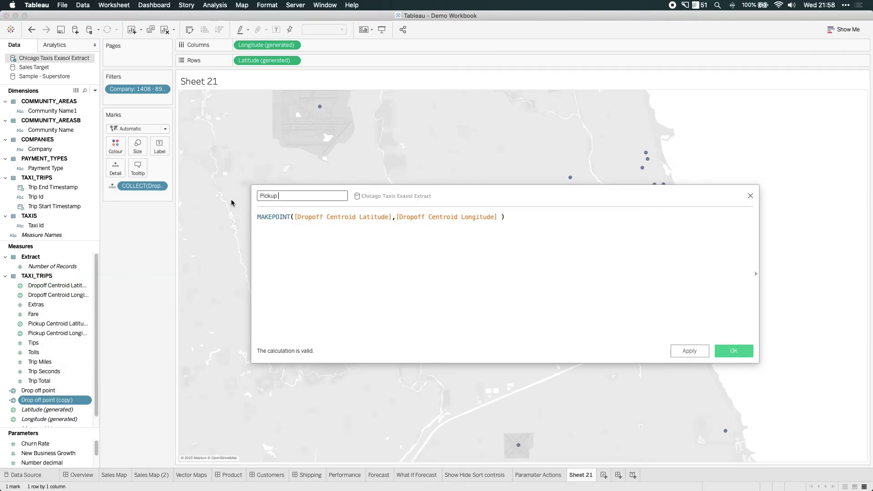
text(Point)
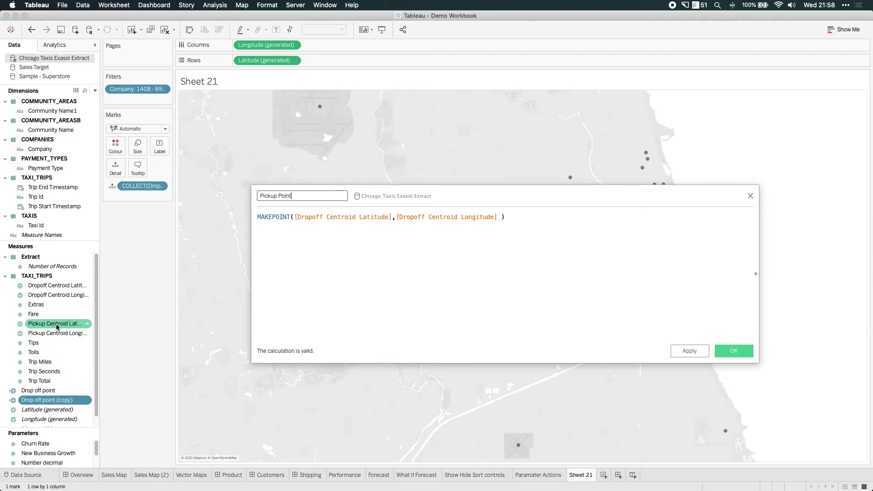
Step: Swap in Pickup Centroid Latitude and Longitude, save, and add Pickup Point as a second map layer
drag(57, 326, 333, 218)
drag(56, 333, 462, 220)
click(517, 281)
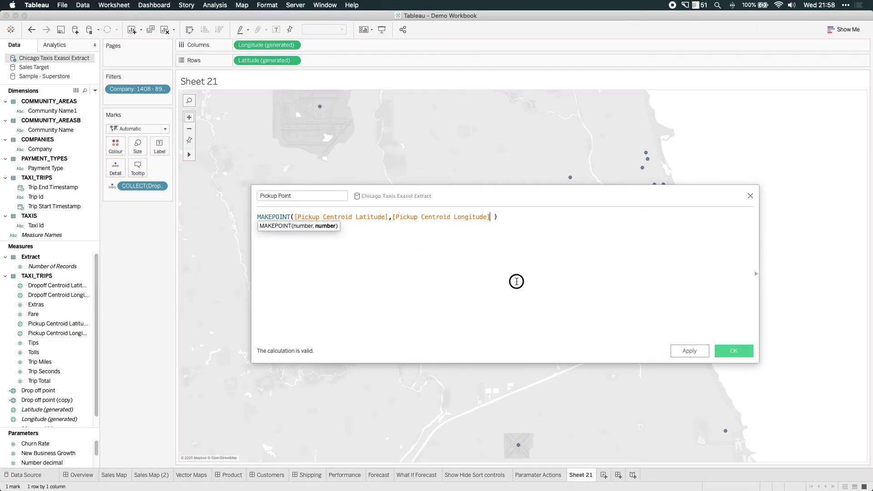
click(692, 351)
click(733, 351)
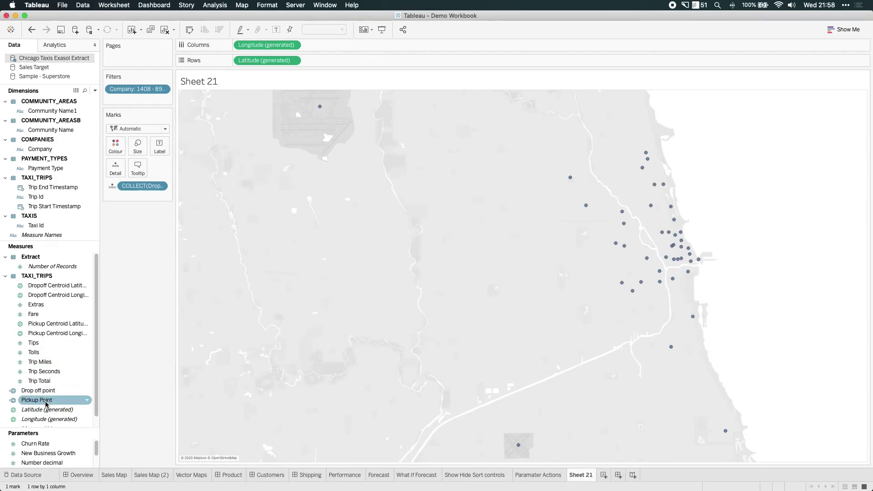
drag(88, 404, 451, 415)
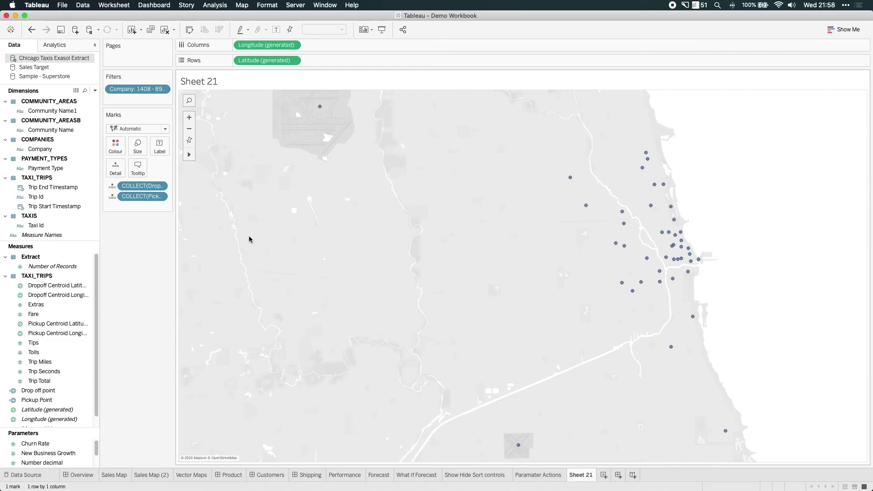
Step: Widen the side cards and remove COLLECT(Pickup Point) from Marks, keeping the drop-off layer
drag(174, 220, 240, 219)
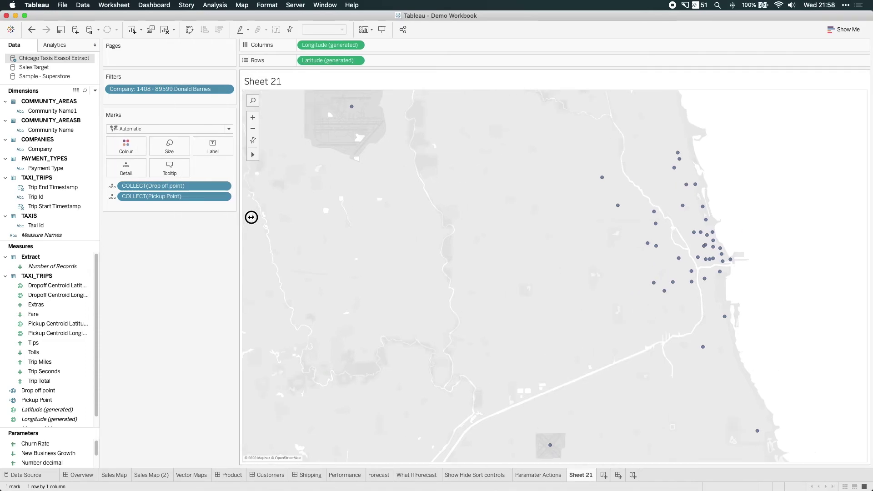
drag(193, 186, 204, 264)
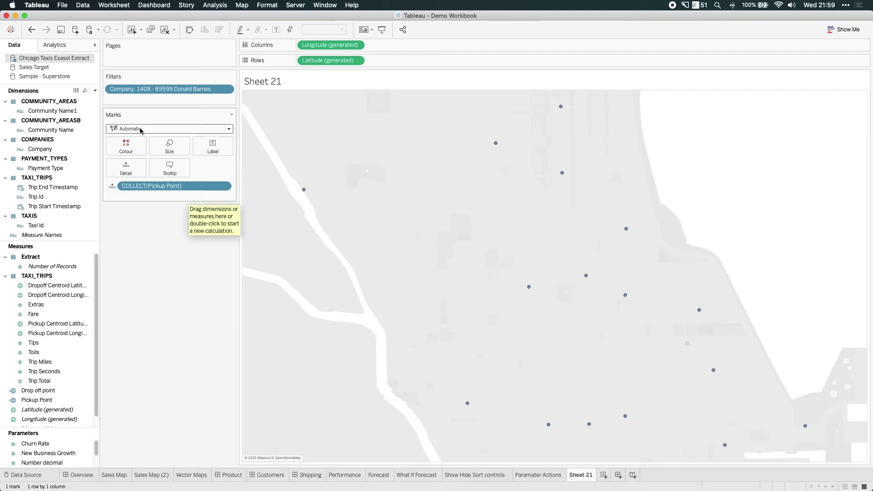
click(32, 30)
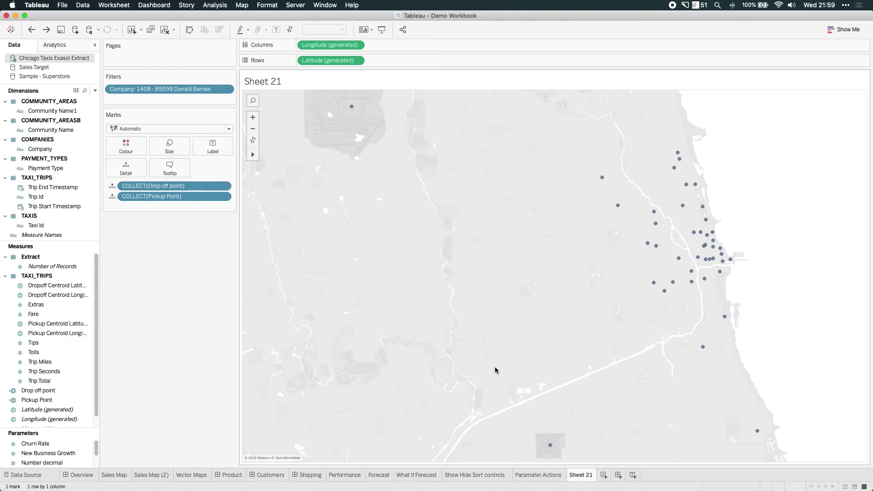
drag(174, 196, 209, 265)
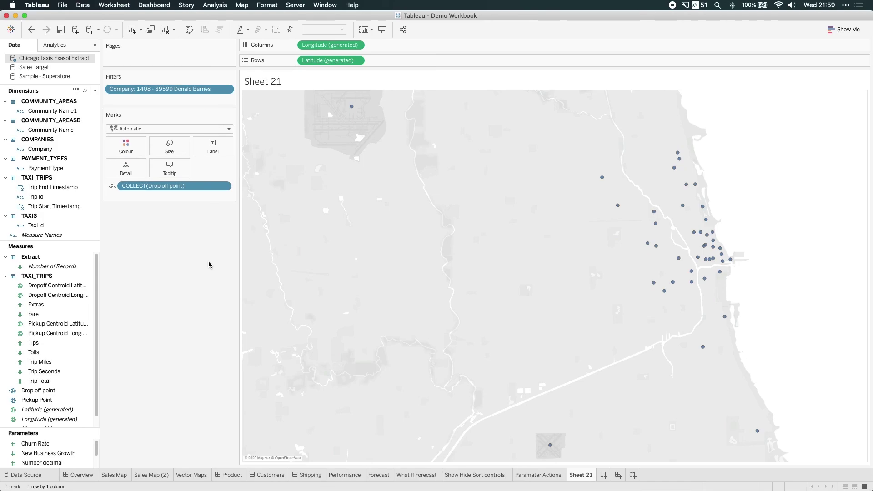